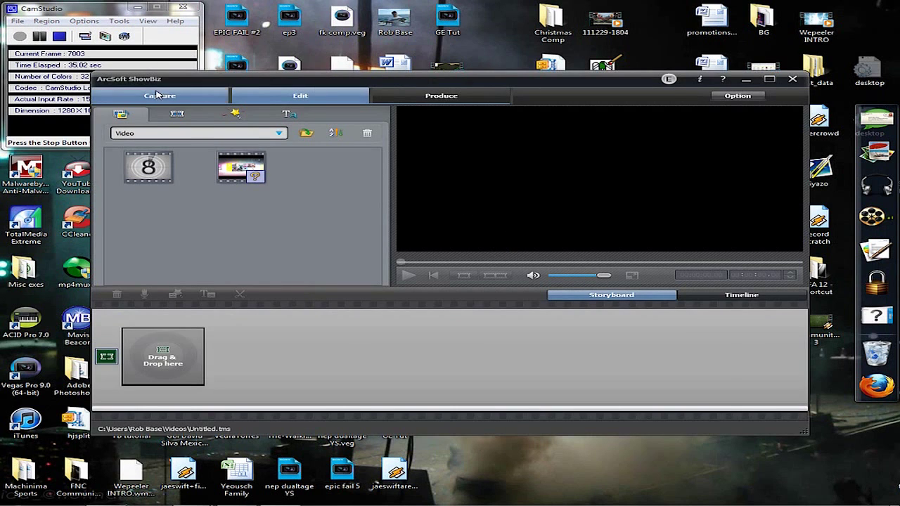
Open the capture module maximized and set the Hauppauge H264 encoder bitrate to 13.5 Mbps in the format settings.
{"action": "left_click", "coordinate": [158, 95]}
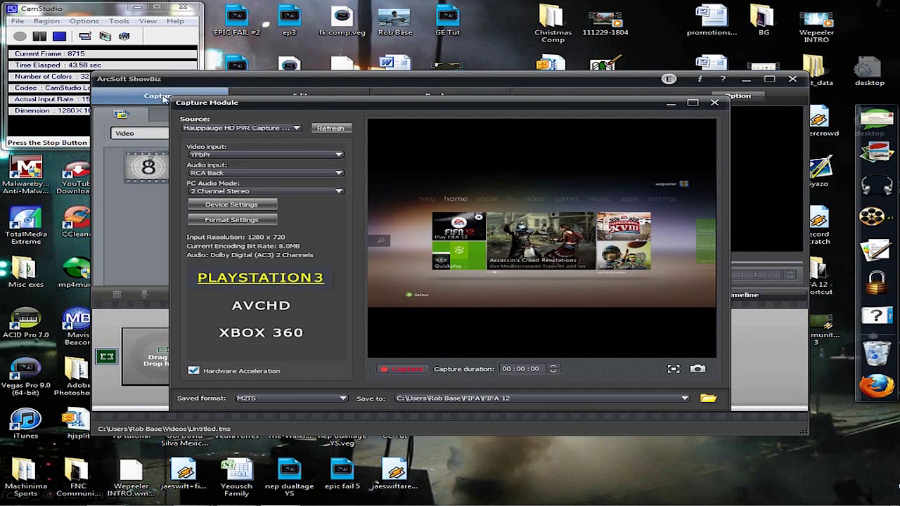
{"action": "left_click", "coordinate": [693, 103]}
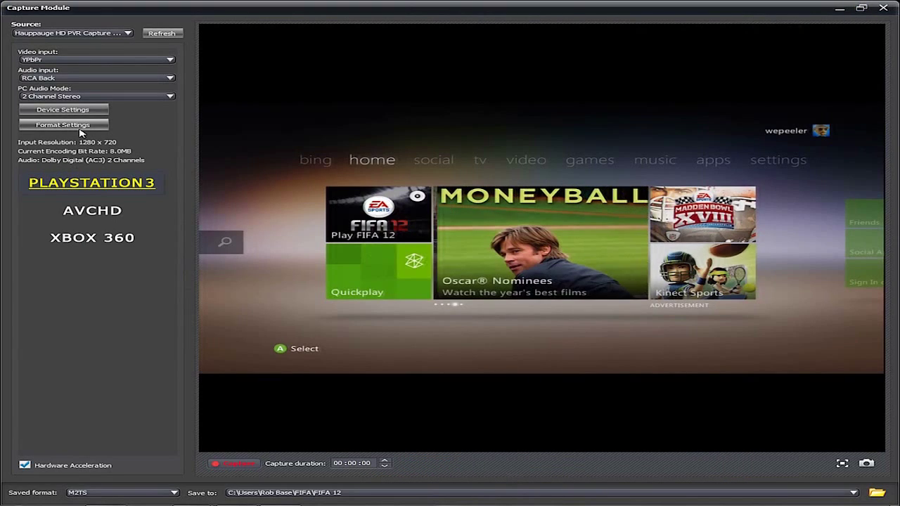
{"action": "left_click", "coordinate": [83, 126]}
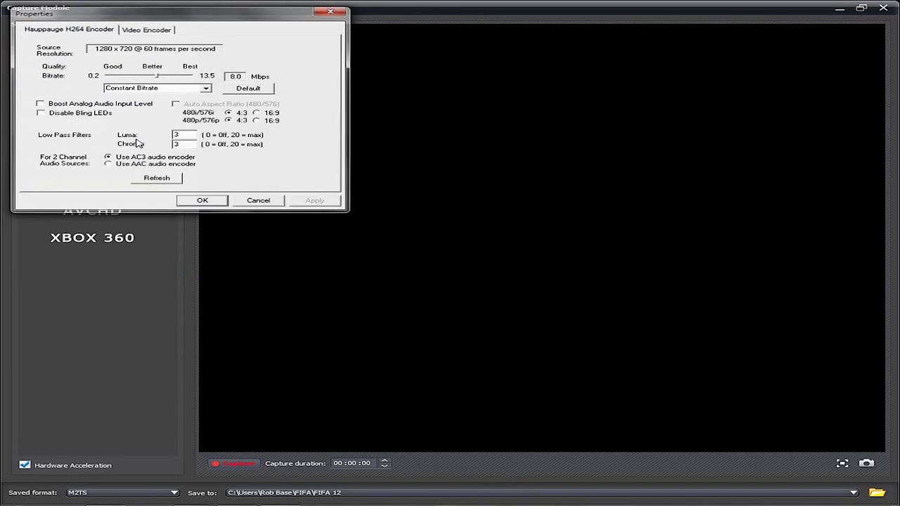
{"action": "left_click_drag", "start_coordinate": [158, 76], "coordinate": [202, 77]}
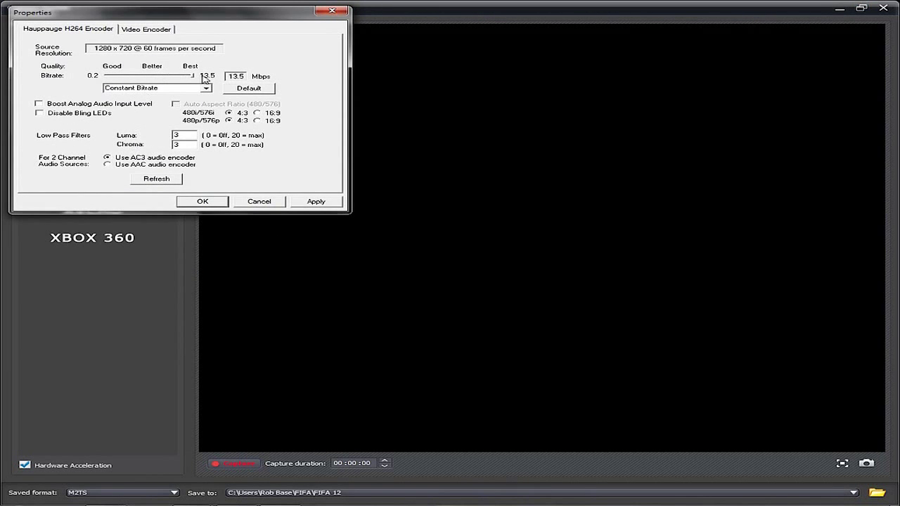
{"action": "left_click", "coordinate": [313, 202]}
{"action": "left_click", "coordinate": [203, 201]}
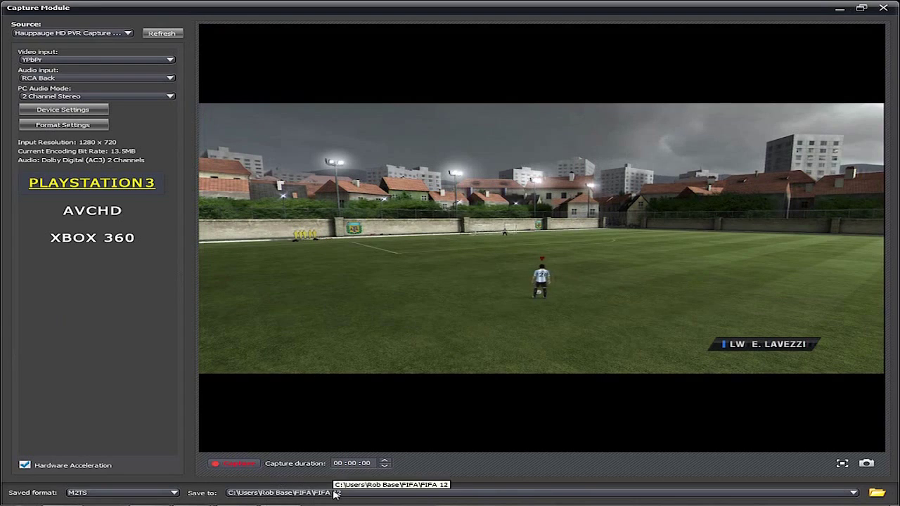
Capture a gameplay clip into the FIFA 12 folder and close the capture module.
{"action": "left_click", "coordinate": [241, 464]}
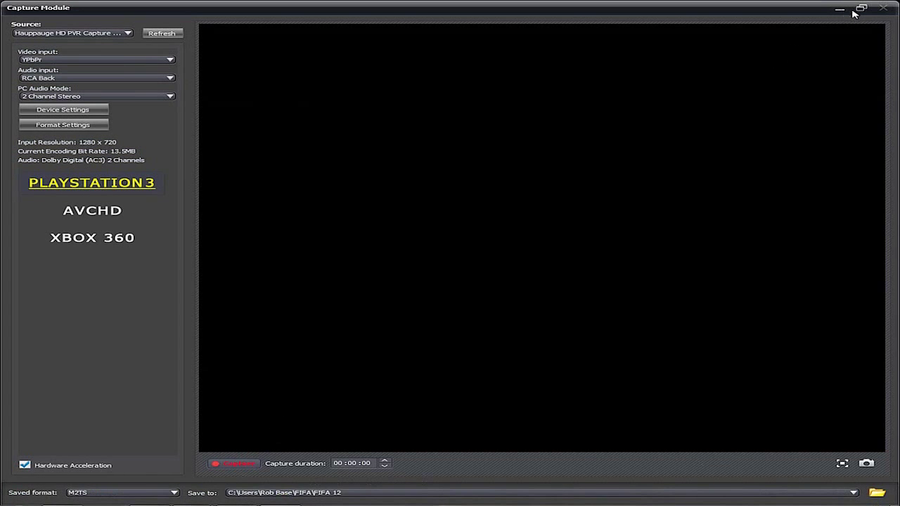
{"action": "left_click", "coordinate": [884, 9]}
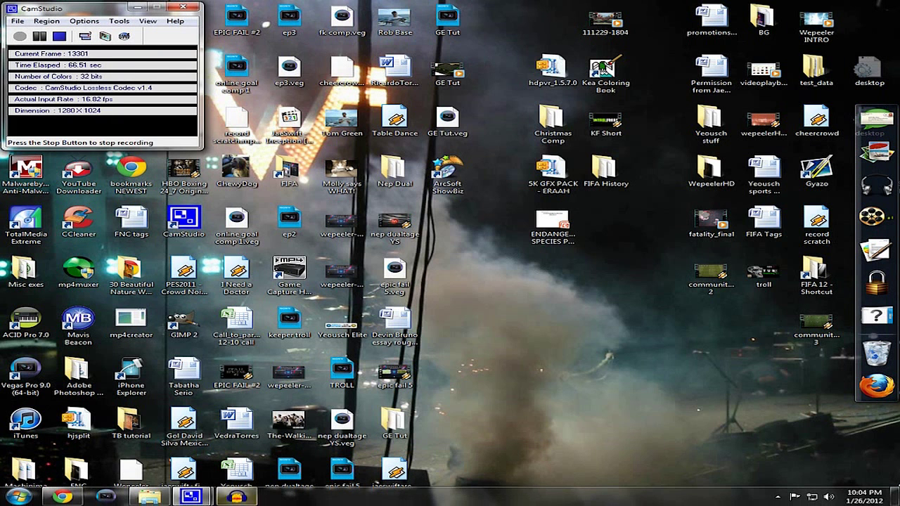
Switch to Vegas Pro and place the captured clip 2012_1_26_22_3_45 at the start of the empty timeline.
{"action": "left_click", "coordinate": [105, 497]}
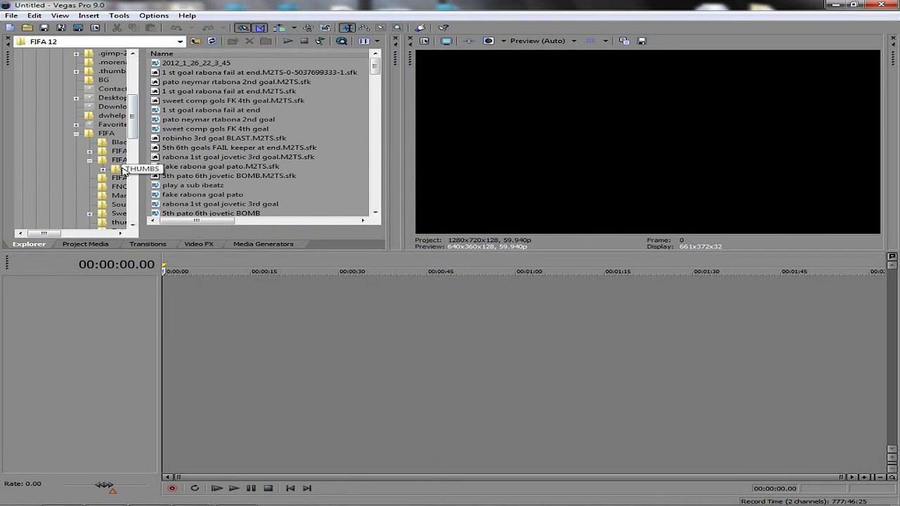
{"action": "left_click_drag", "start_coordinate": [196, 63], "coordinate": [168, 302]}
{"action": "scroll", "coordinate": [345, 301], "scroll_direction": "up", "scroll_amount": 2}
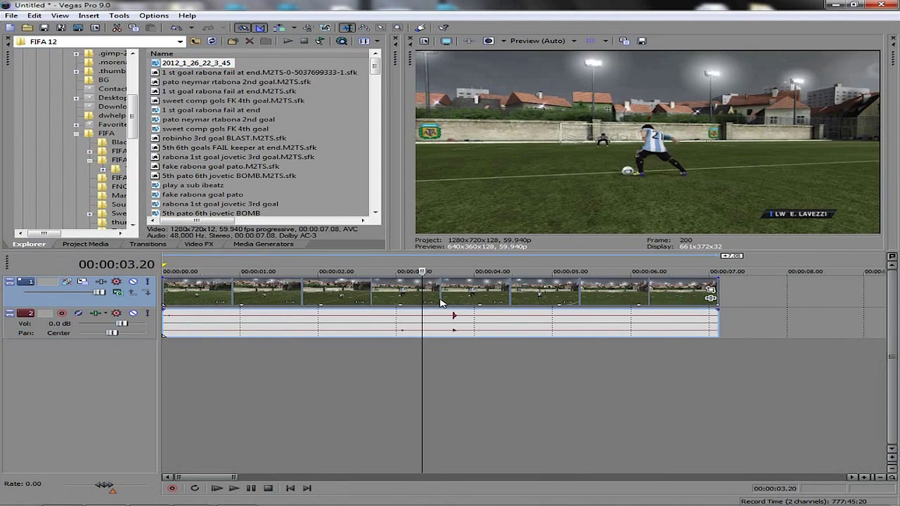
Set the video event's properties to Disable resample.
{"action": "right_click", "coordinate": [448, 294]}
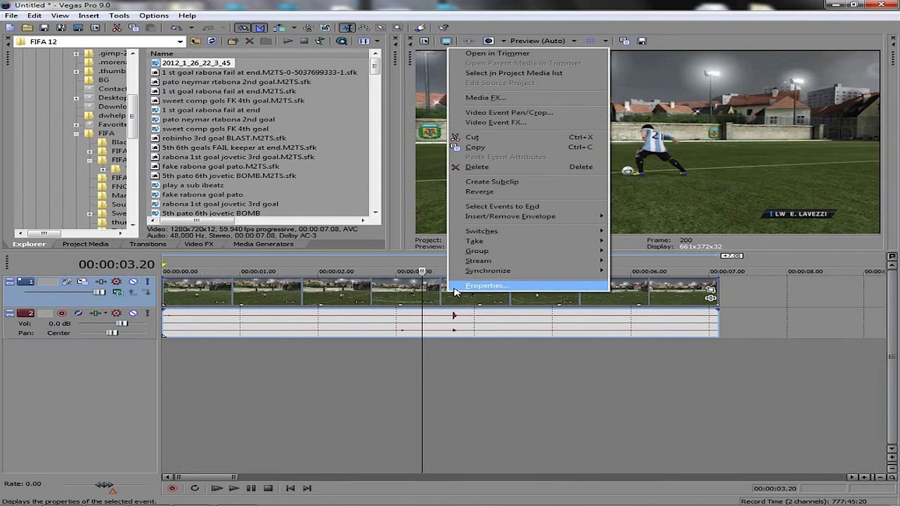
{"action": "left_click", "coordinate": [454, 287]}
{"action": "left_click", "coordinate": [343, 214]}
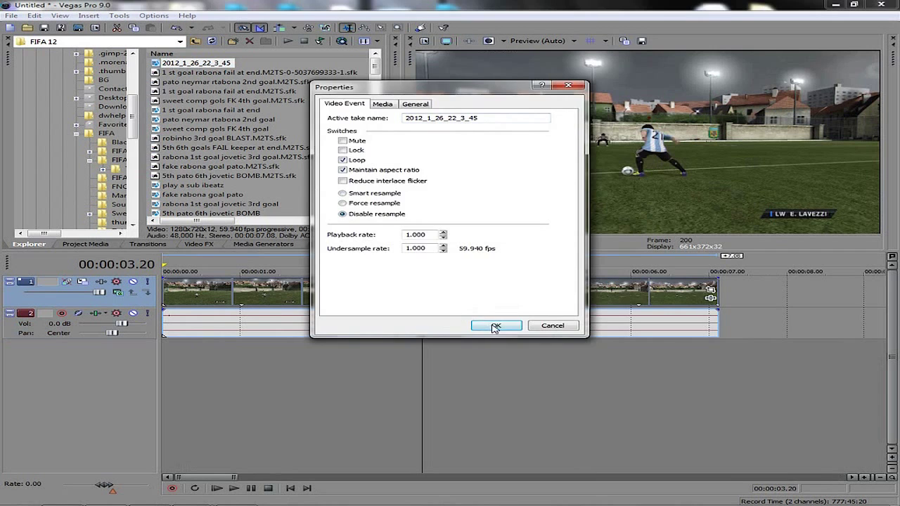
{"action": "left_click", "coordinate": [492, 325]}
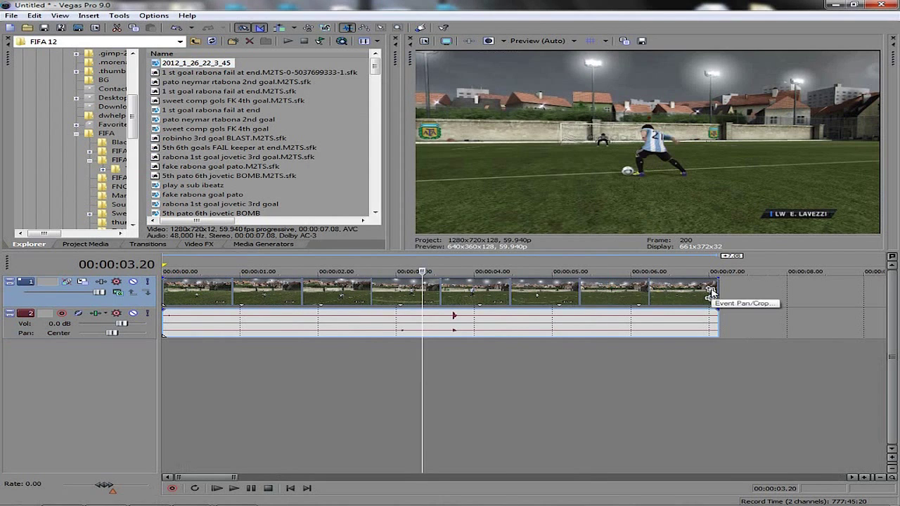
Crop the video event slightly inward with Event Pan/Crop so the footage fills the frame.
{"action": "left_click", "coordinate": [710, 289]}
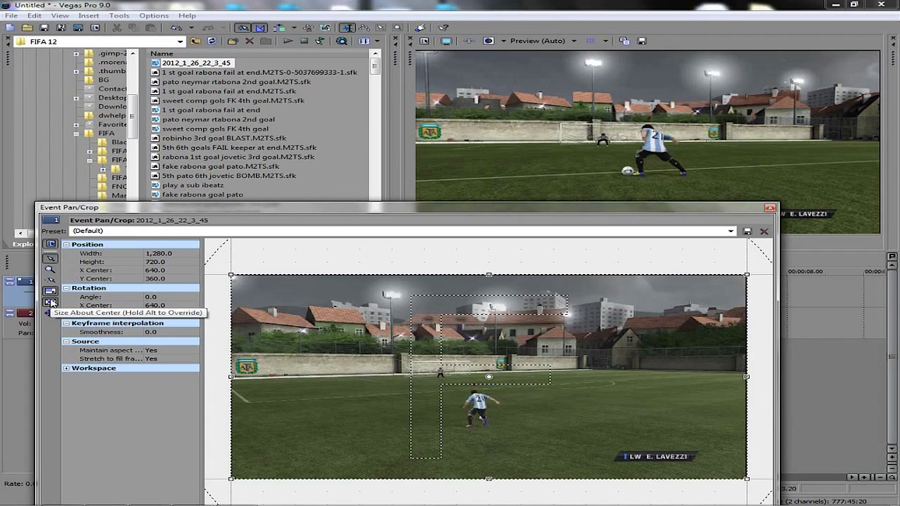
{"action": "left_click_drag", "start_coordinate": [749, 278], "coordinate": [743, 279]}
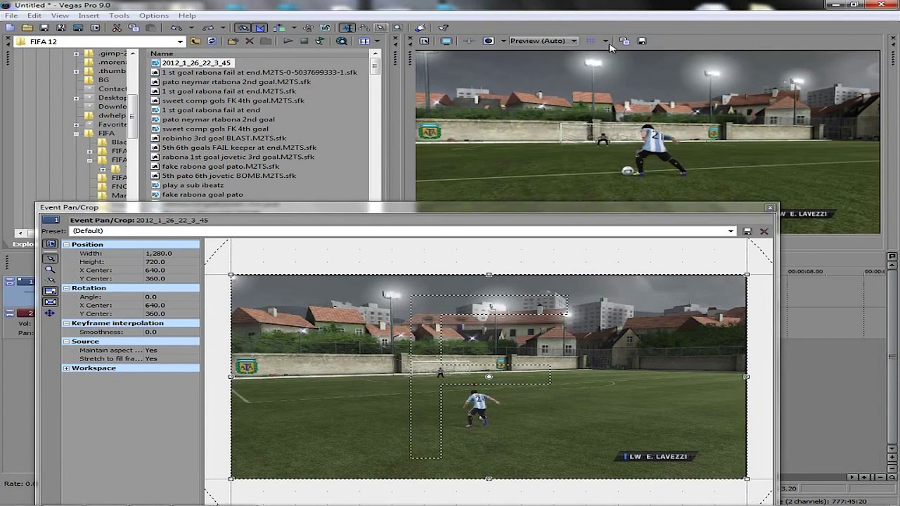
{"action": "left_click_drag", "start_coordinate": [747, 275], "coordinate": [740, 278]}
{"action": "left_click", "coordinate": [771, 208]}
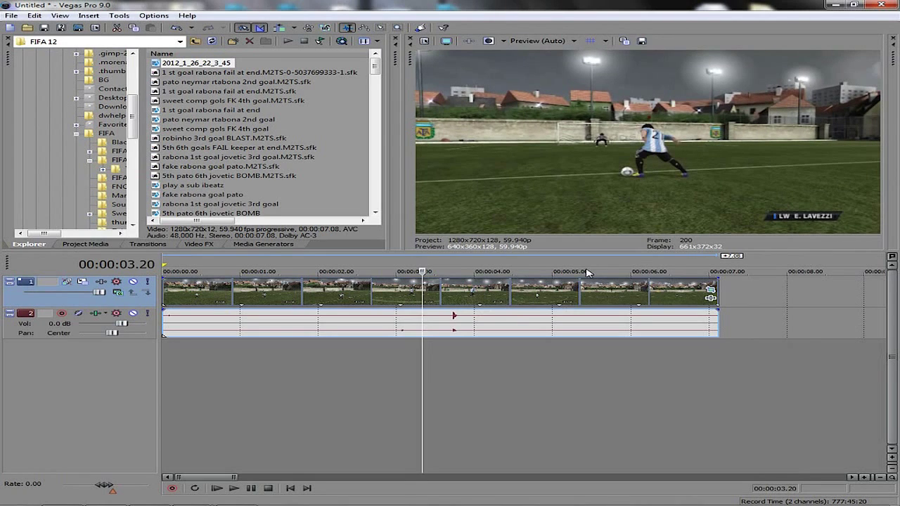
Apply the Sharpen effect with the Reset to None preset to the video clip.
{"action": "left_click", "coordinate": [382, 299]}
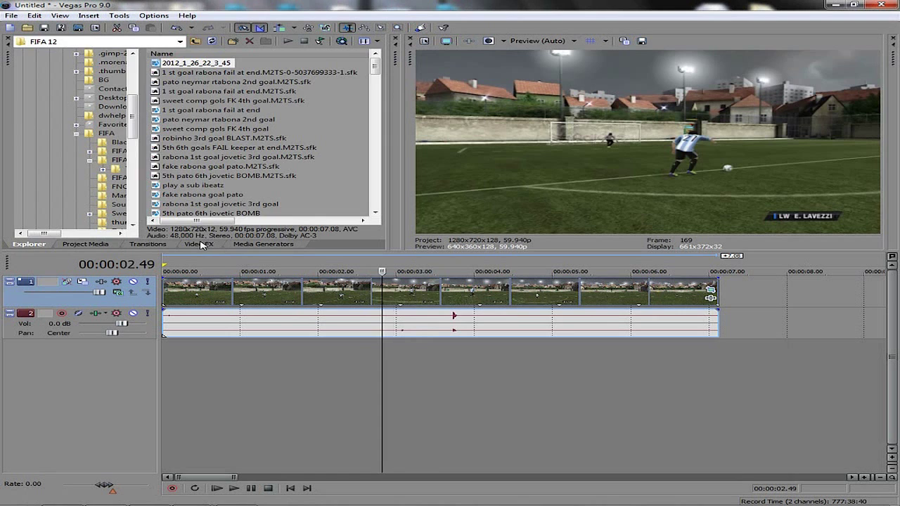
{"action": "left_click", "coordinate": [199, 244]}
{"action": "left_click_drag", "start_coordinate": [117, 74], "coordinate": [114, 177]}
{"action": "left_click", "coordinate": [35, 140]}
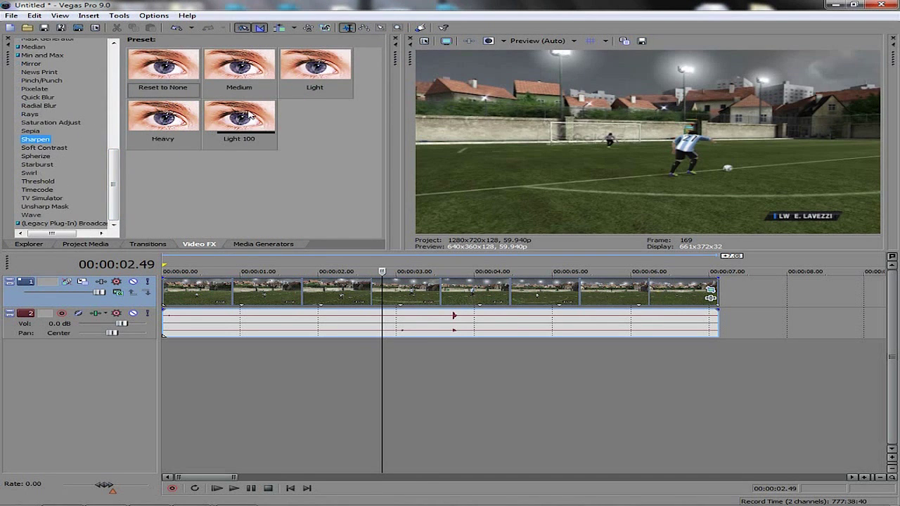
{"action": "left_click", "coordinate": [169, 70]}
{"action": "left_click_drag", "start_coordinate": [414, 296], "coordinate": [413, 296]}
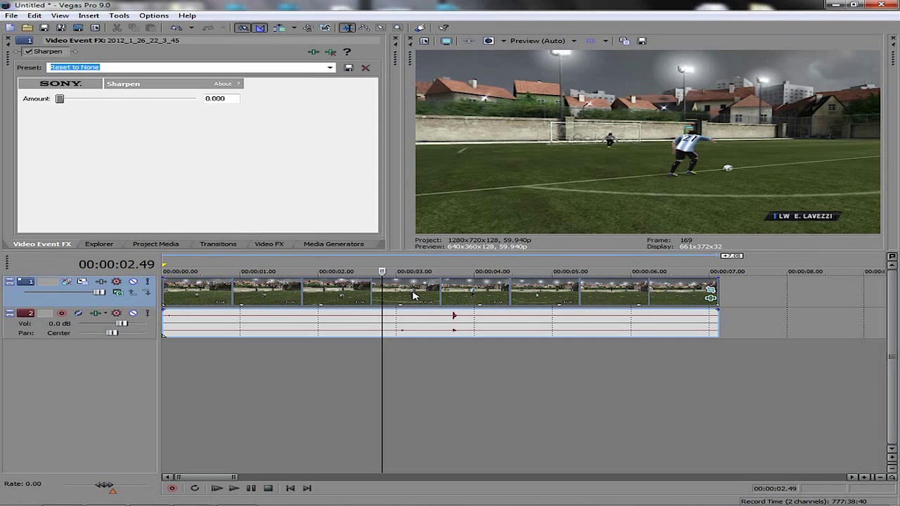
Set the Sharpen amount to 0.100 and preview the frame around 00:00:03.19.
{"action": "left_click", "coordinate": [224, 98]}
{"action": "left_click_drag", "start_coordinate": [218, 99], "coordinate": [211, 99]}
{"action": "type", "text": "100"}
{"action": "left_click", "coordinate": [350, 314]}
{"action": "left_click", "coordinate": [423, 302]}
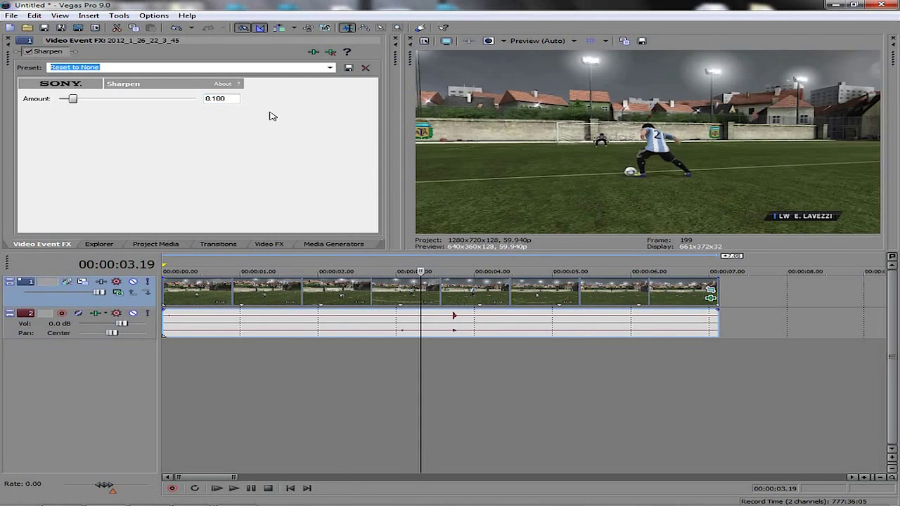
Add the Saturation Adjust effect with the Boost Midtones preset to the video clip.
{"action": "left_click", "coordinate": [269, 244]}
{"action": "scroll", "coordinate": [112, 169], "scroll_direction": "up", "scroll_amount": 3}
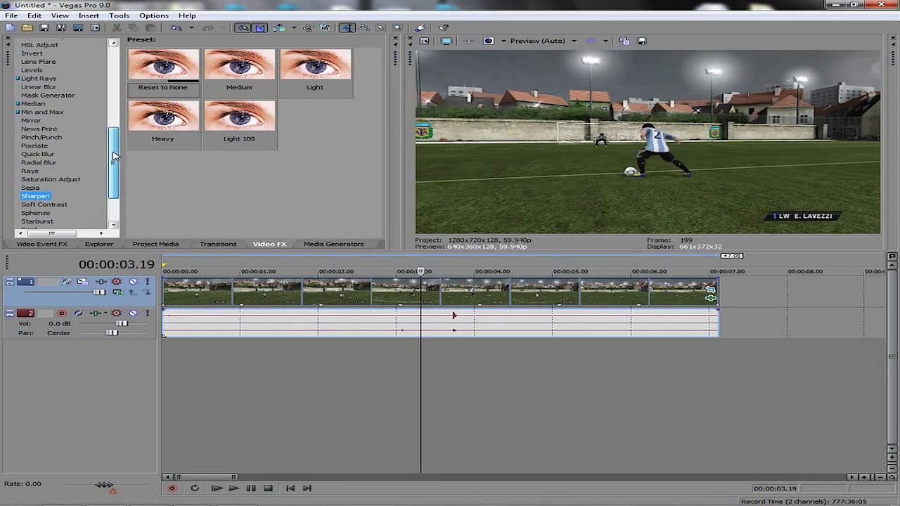
{"action": "left_click", "coordinate": [58, 182]}
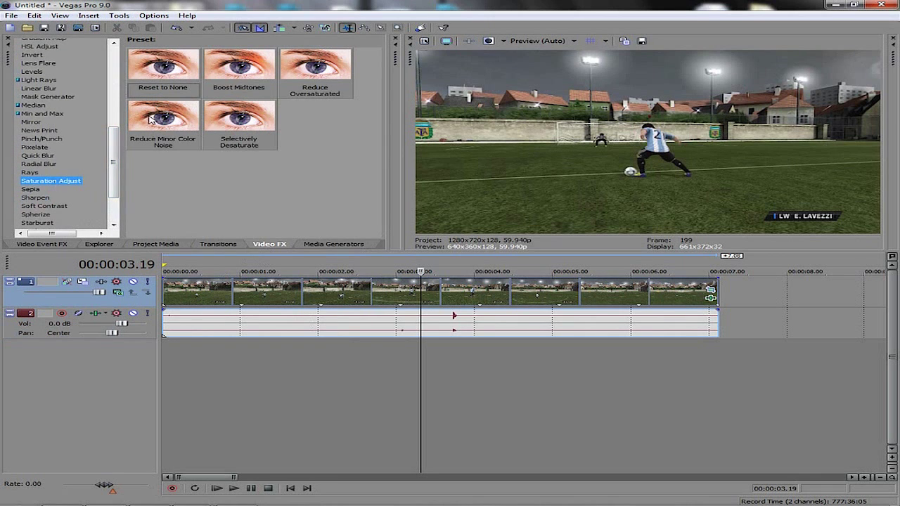
{"action": "left_click", "coordinate": [237, 64]}
{"action": "left_click_drag", "start_coordinate": [236, 64], "coordinate": [398, 295]}
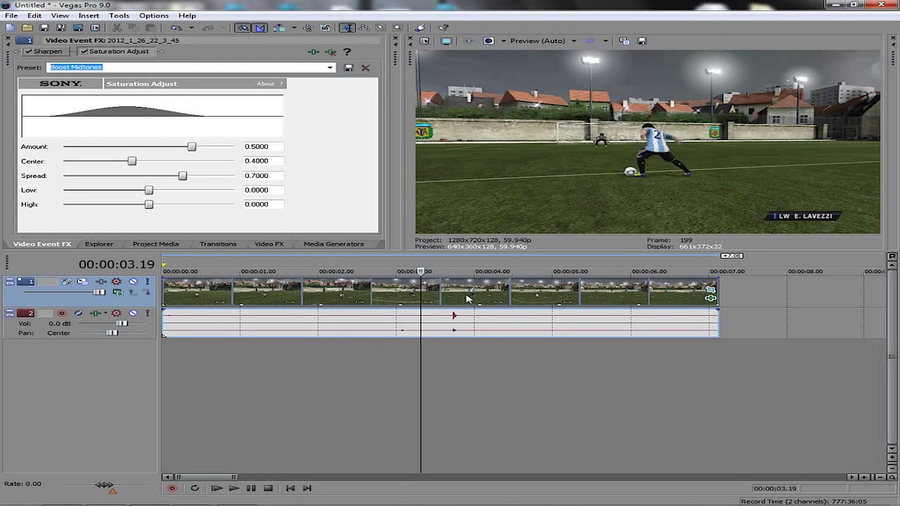
Add the Soft Contrast effect with the Soft Moderate Contrast preset to the video clip.
{"action": "left_click", "coordinate": [273, 246]}
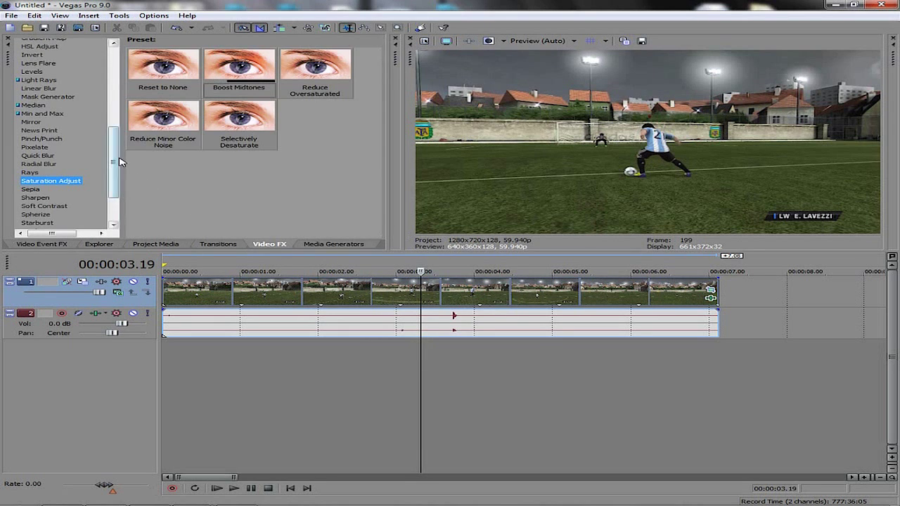
{"action": "left_click_drag", "start_coordinate": [116, 169], "coordinate": [116, 86]}
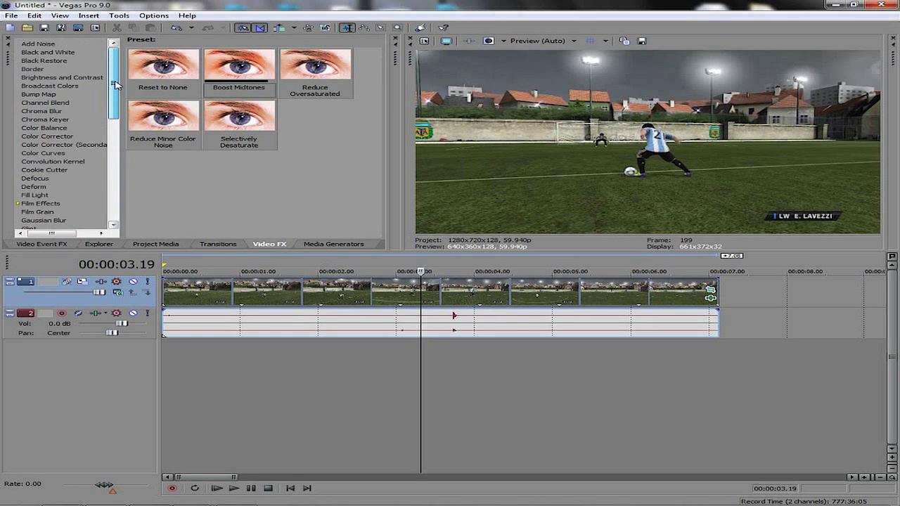
{"action": "left_click_drag", "start_coordinate": [116, 85], "coordinate": [119, 131]}
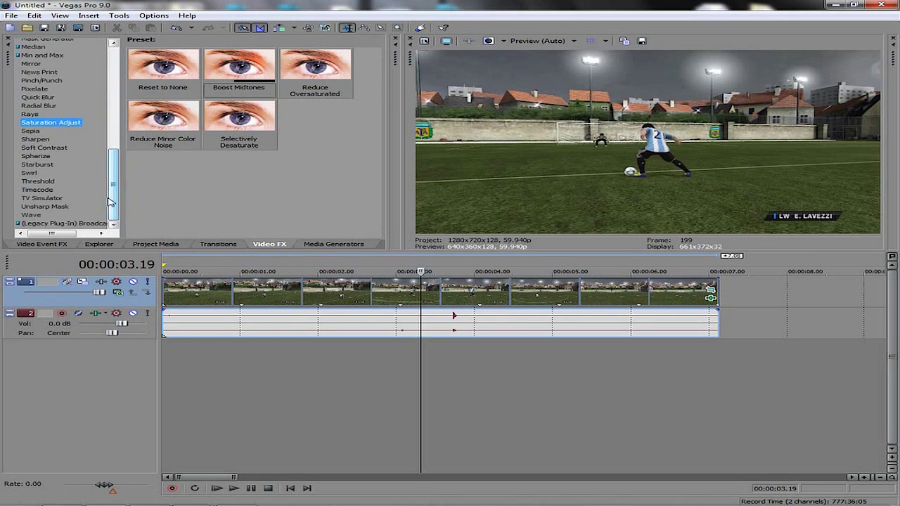
{"action": "left_click", "coordinate": [44, 147]}
{"action": "left_click", "coordinate": [163, 67]}
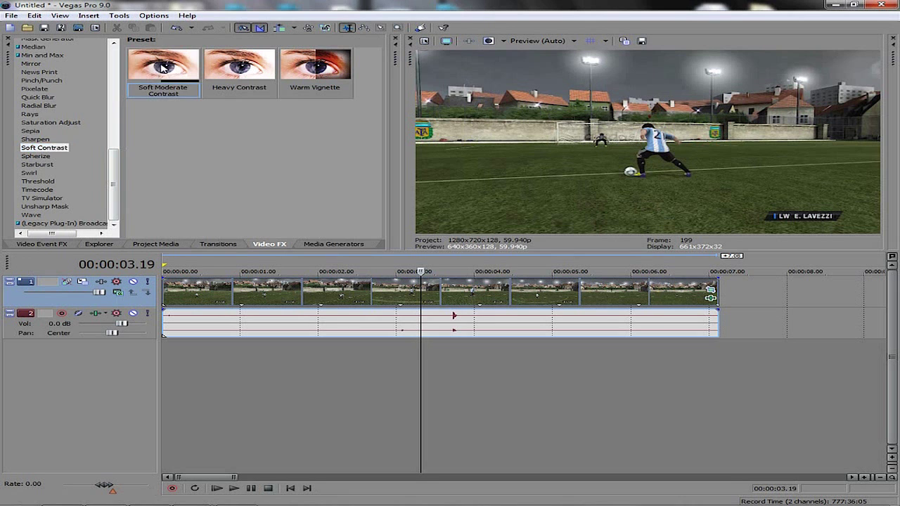
{"action": "left_click_drag", "start_coordinate": [344, 295], "coordinate": [344, 295]}
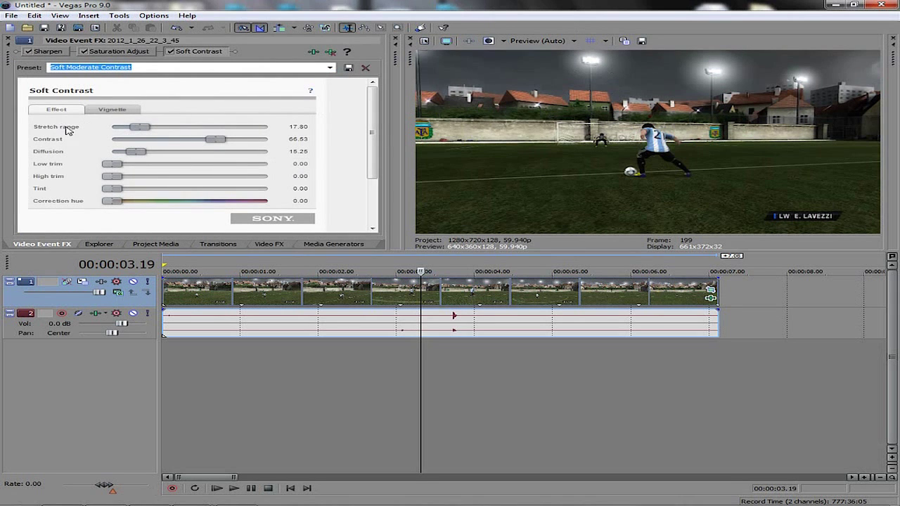
Reduce the Soft Contrast effect's Stretch range and Diffusion to 0.00.
{"action": "left_click_drag", "start_coordinate": [139, 127], "coordinate": [102, 129]}
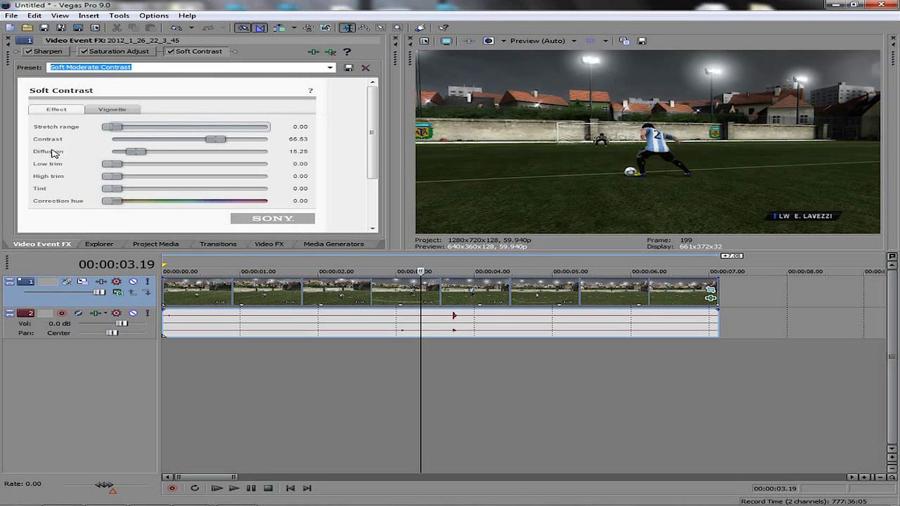
{"action": "left_click_drag", "start_coordinate": [136, 151], "coordinate": [103, 153]}
Play back the clip from near its beginning to check the effects, and pause the playback.
{"action": "left_click", "coordinate": [310, 375]}
{"action": "left_click", "coordinate": [204, 412]}
{"action": "left_click", "coordinate": [235, 491]}
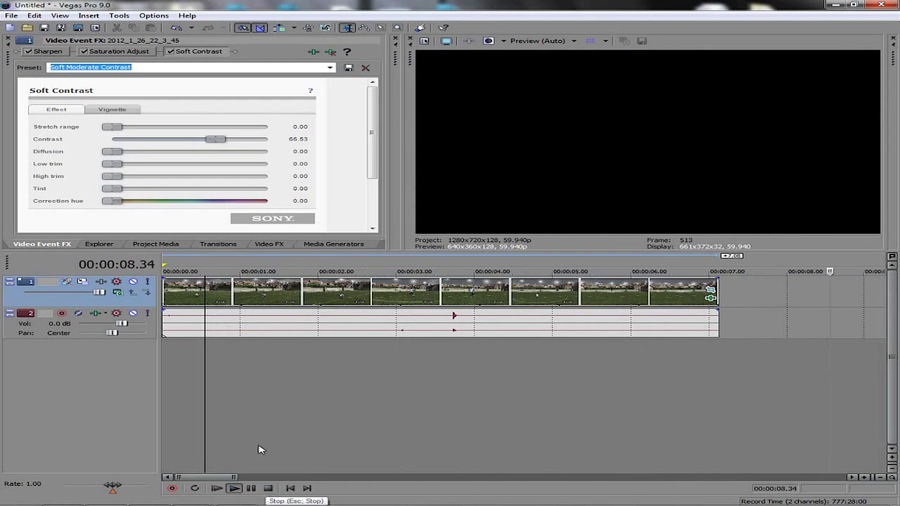
{"action": "left_click", "coordinate": [229, 373]}
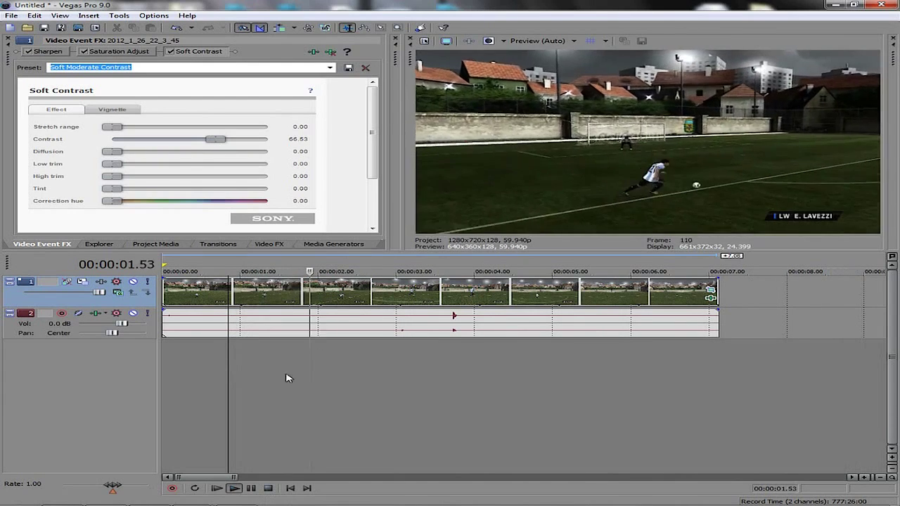
{"action": "left_click", "coordinate": [251, 488]}
Open the render settings for the project and choose MainConcept AVC/AAC (*.mp4) as the output format.
{"action": "left_click", "coordinate": [17, 15]}
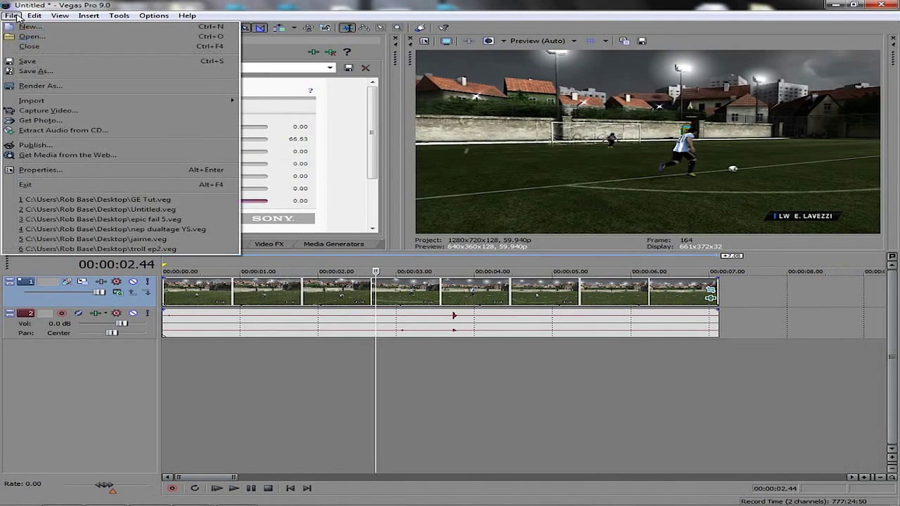
{"action": "left_click", "coordinate": [49, 87]}
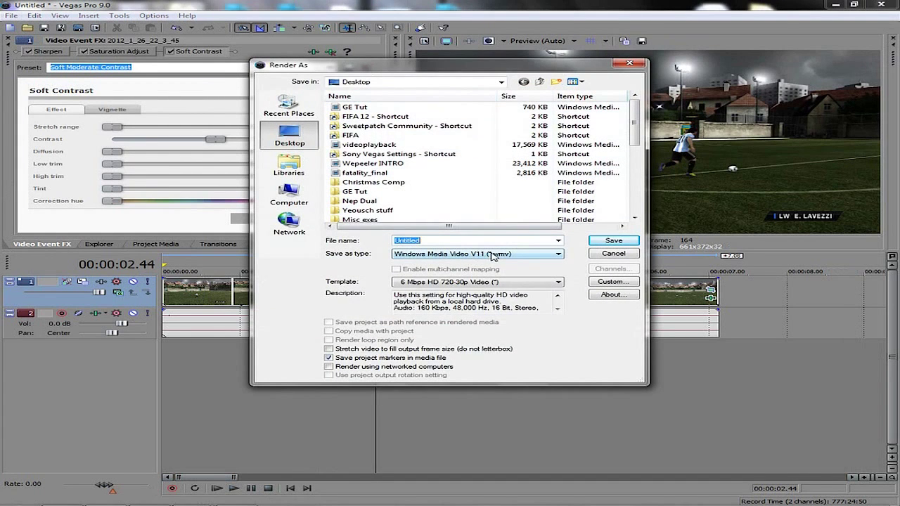
{"action": "left_click", "coordinate": [509, 255]}
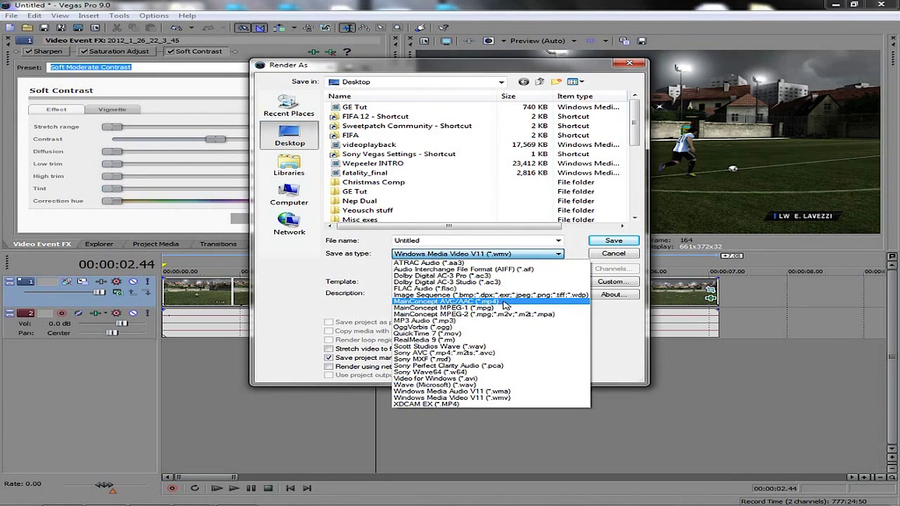
{"action": "left_click", "coordinate": [505, 302]}
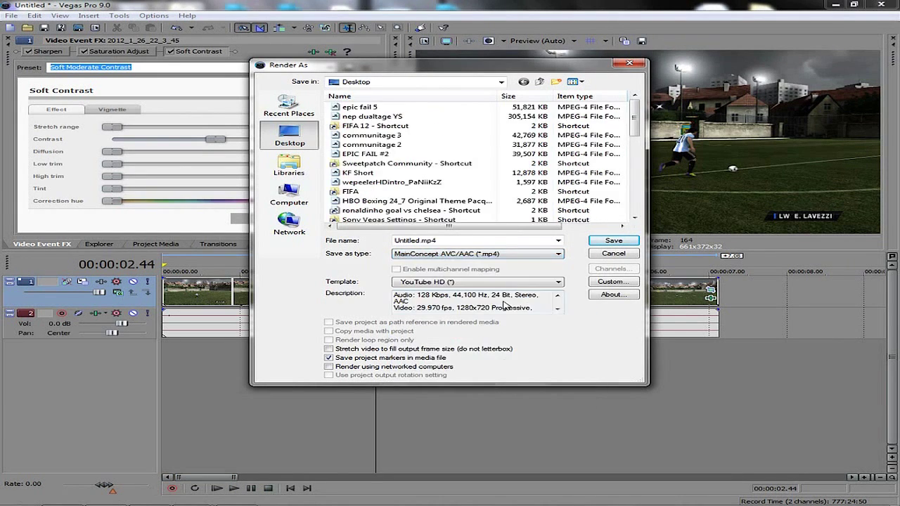
Customize the YouTube HD render template, checking frame size, frame rate and reference frames, and set the constant bit rate to 14,000,000 bps.
{"action": "left_click", "coordinate": [612, 281]}
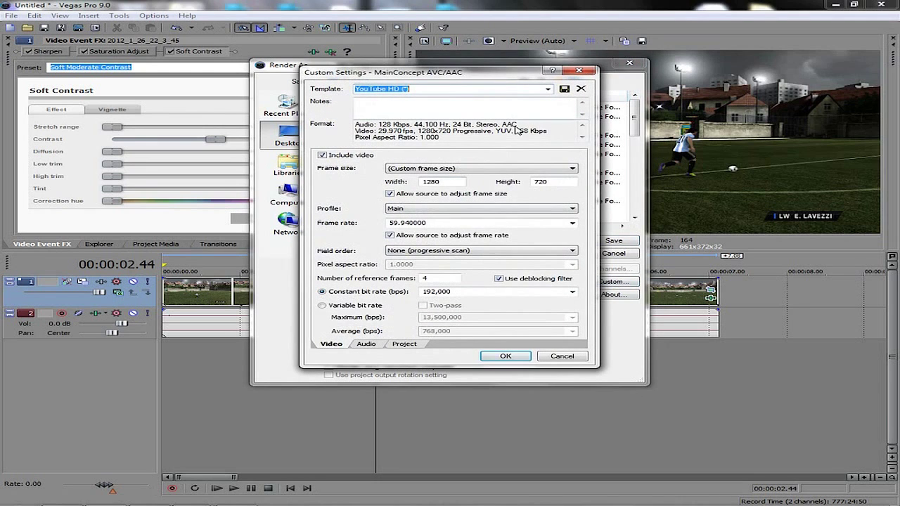
{"action": "double_click", "coordinate": [428, 182]}
{"action": "double_click", "coordinate": [553, 183]}
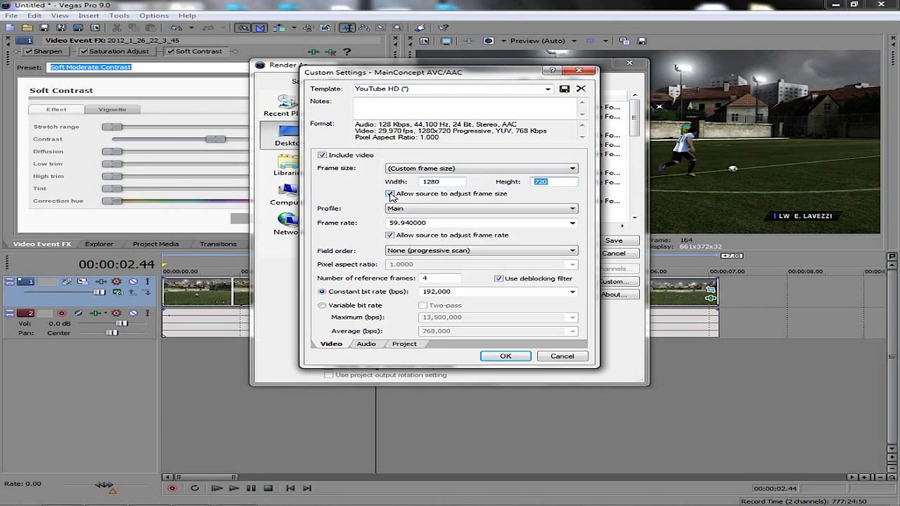
{"action": "double_click", "coordinate": [446, 224]}
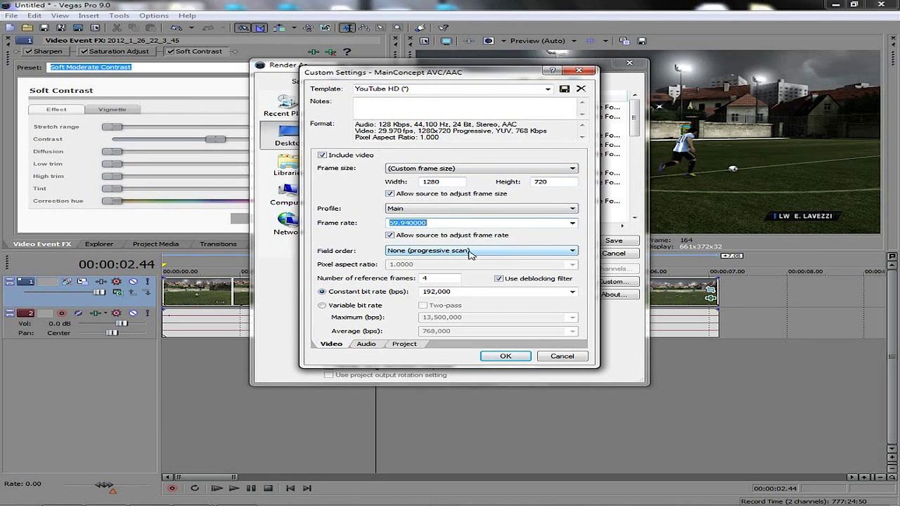
{"action": "double_click", "coordinate": [425, 279]}
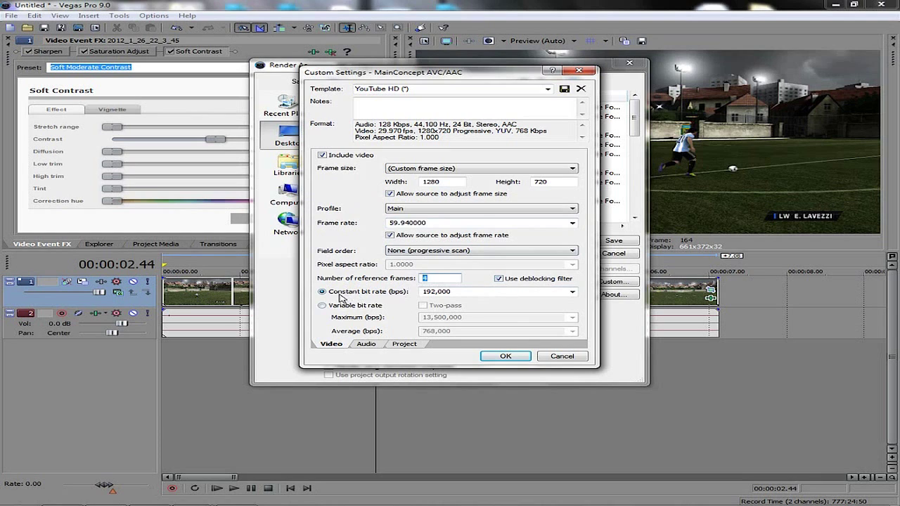
{"action": "double_click", "coordinate": [481, 293]}
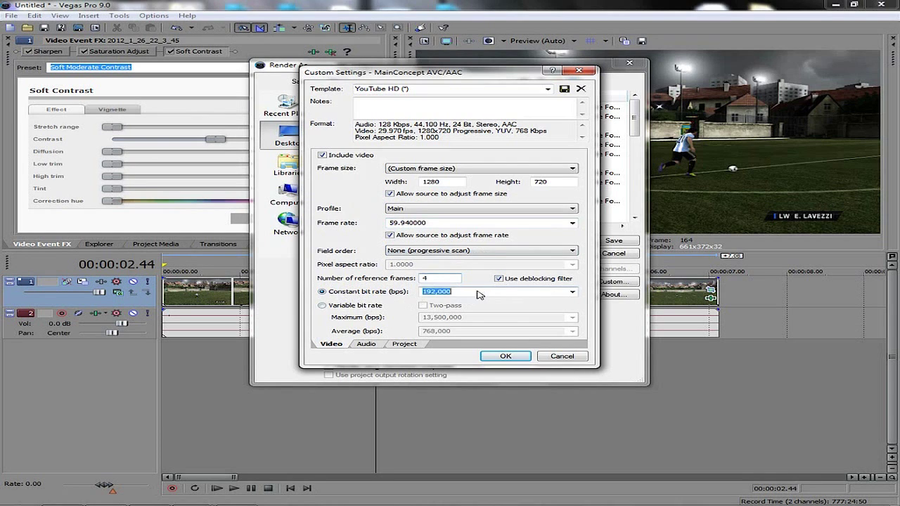
{"action": "type", "text": "14"}
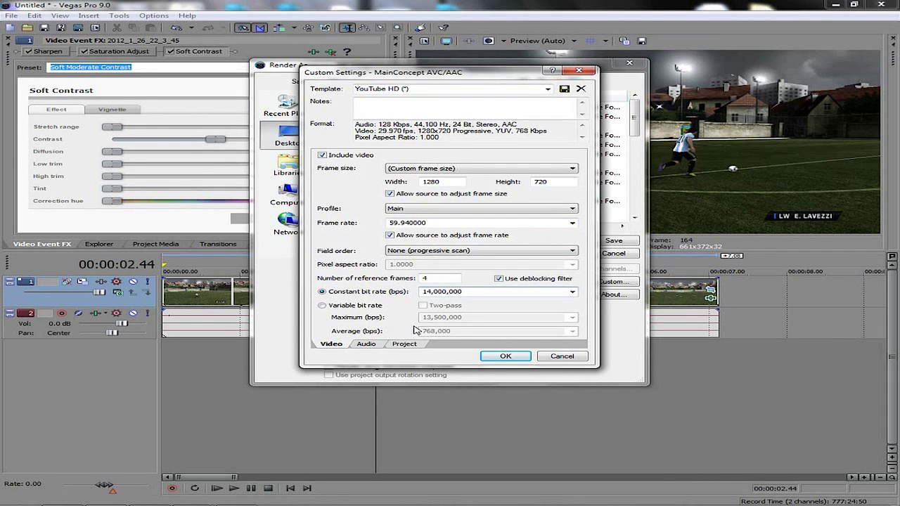
{"action": "left_click", "coordinate": [504, 356]}
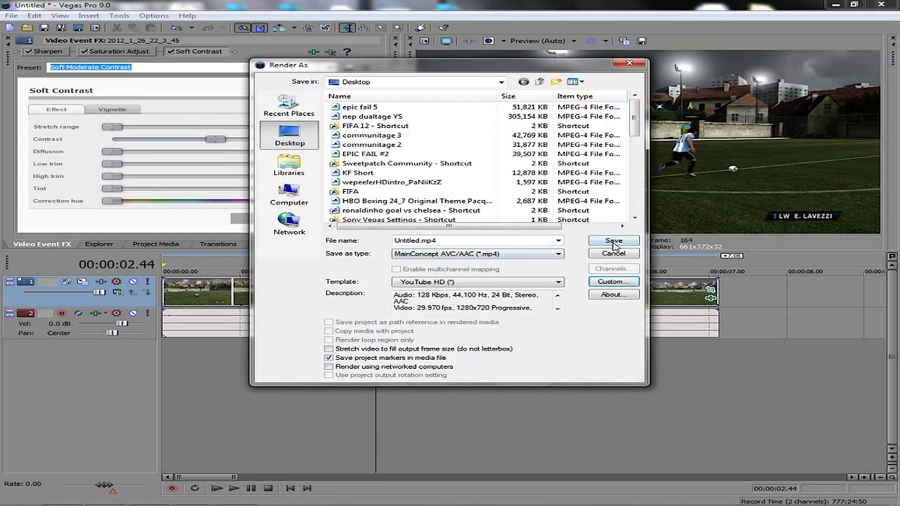
Start rendering the video as Untitled.mp4, cancel the render, and minimize the program window.
{"action": "left_click", "coordinate": [613, 240]}
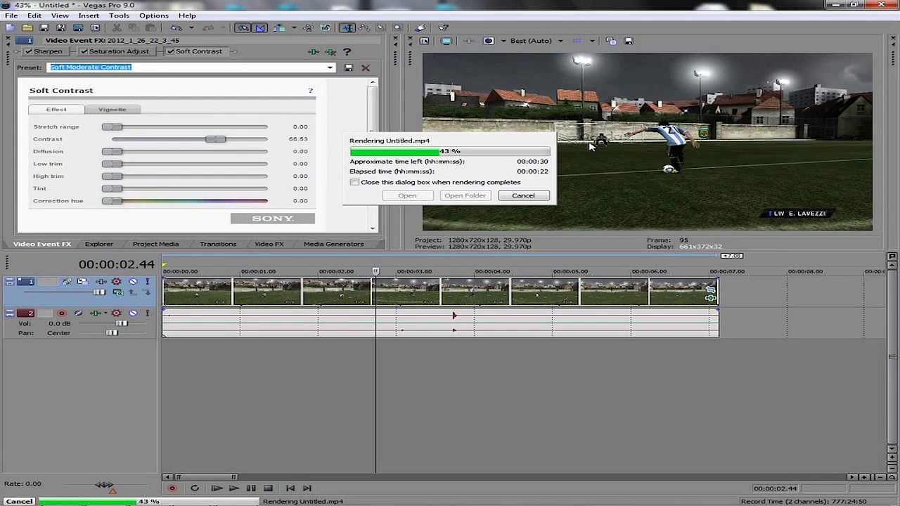
{"action": "left_click", "coordinate": [523, 196]}
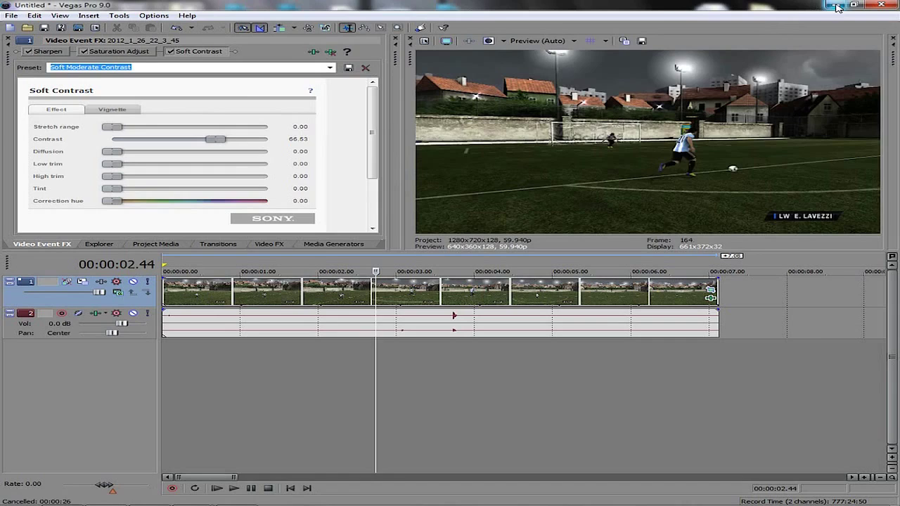
{"action": "left_click", "coordinate": [835, 6]}
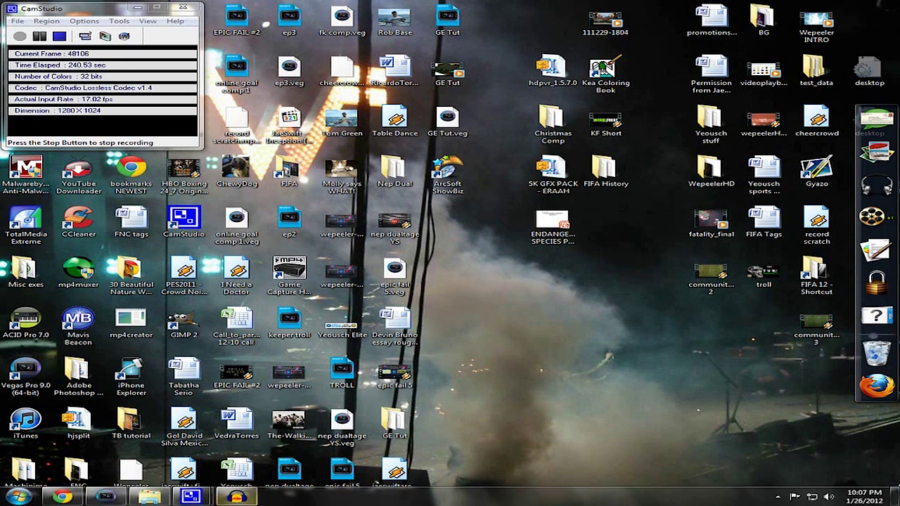
Review the video properties of the GE Tut.veg project and enable the option to start all new projects with these settings.
{"action": "mouse_move", "coordinate": [238, 500]}
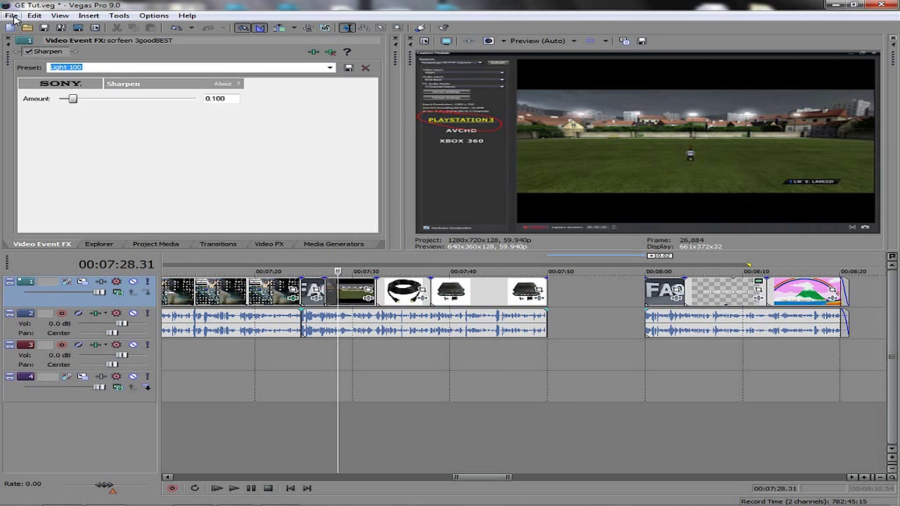
{"action": "left_click", "coordinate": [11, 15]}
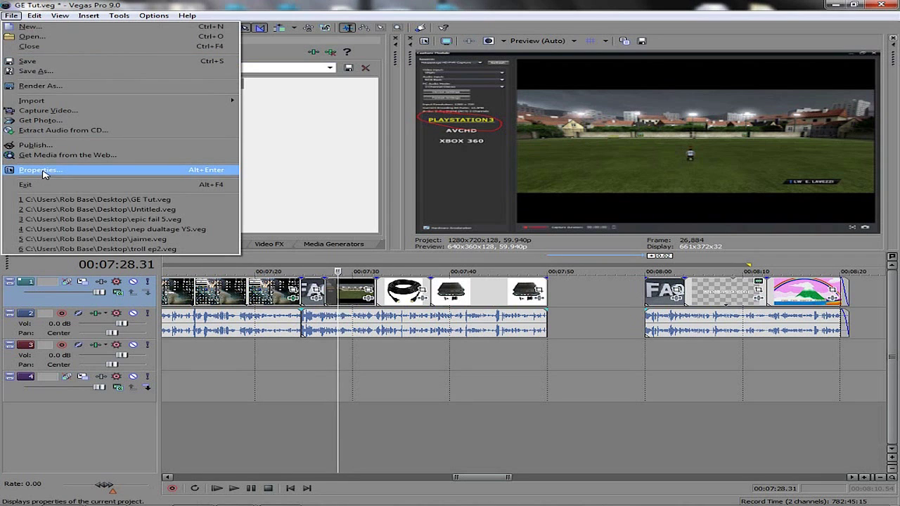
{"action": "left_click", "coordinate": [43, 171]}
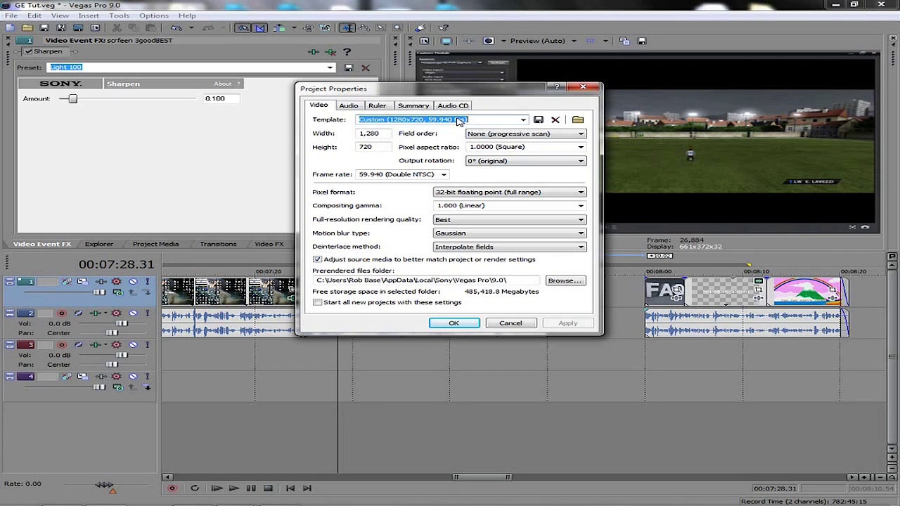
{"action": "double_click", "coordinate": [380, 133]}
{"action": "double_click", "coordinate": [365, 147]}
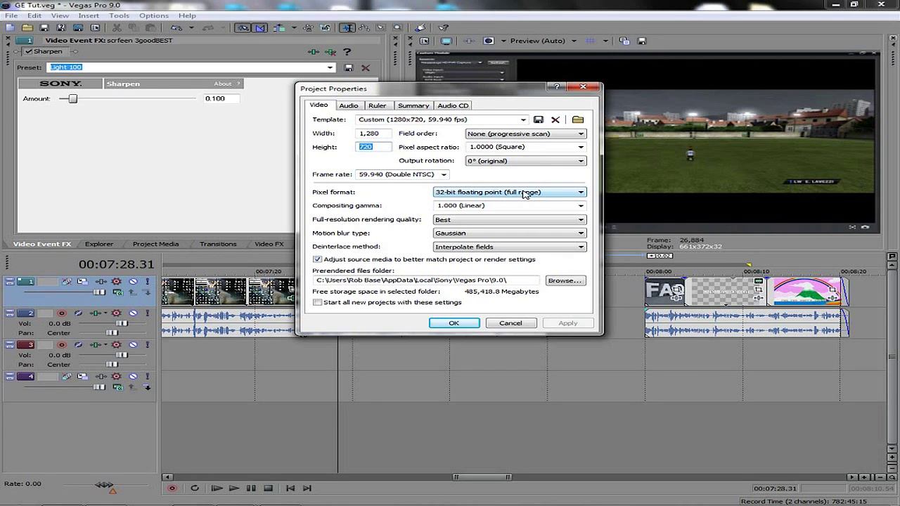
{"action": "left_click", "coordinate": [497, 206]}
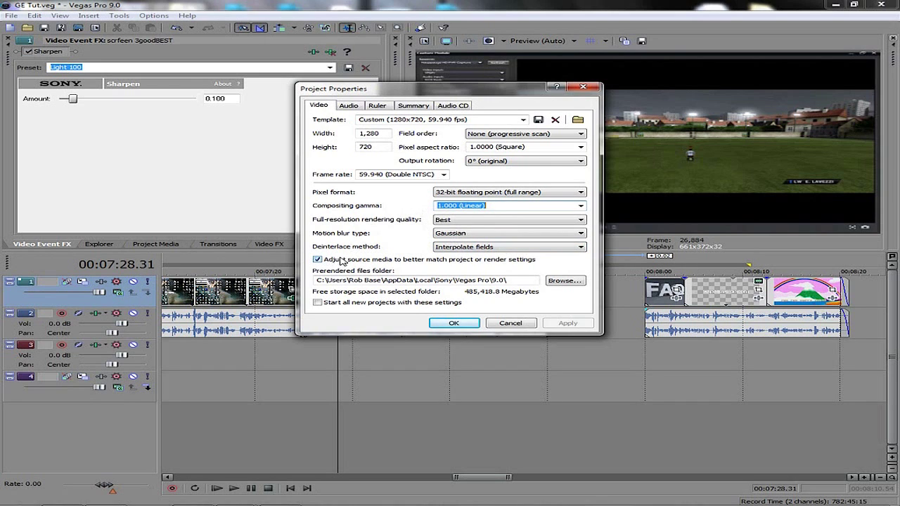
{"action": "left_click", "coordinate": [317, 303]}
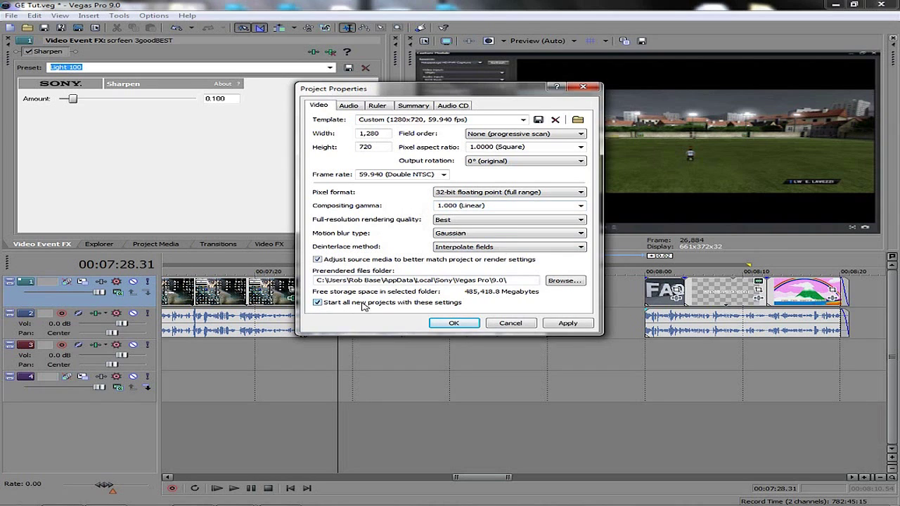